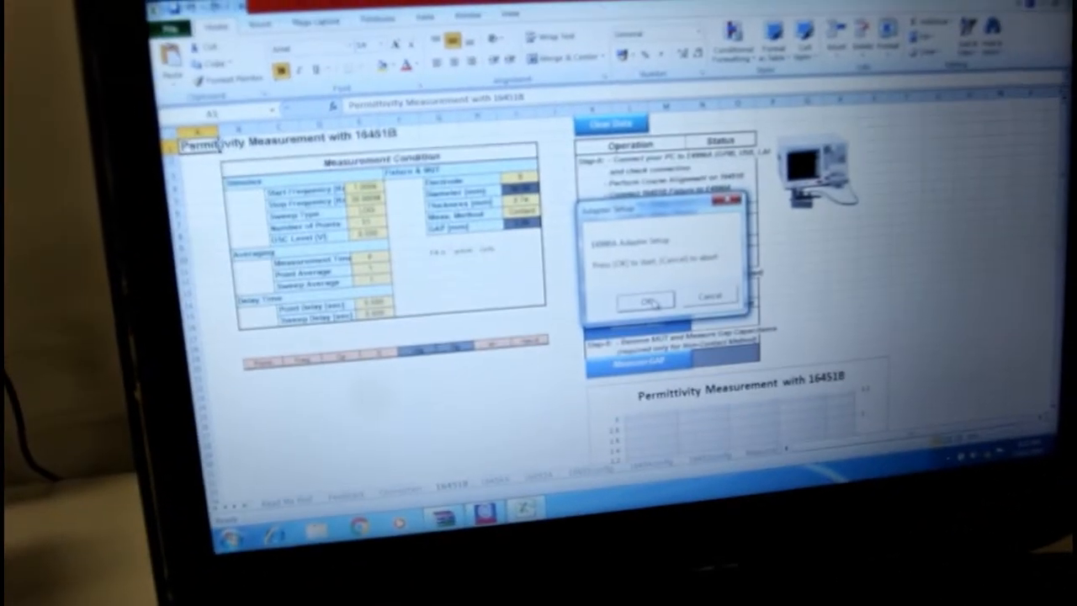
- Start the E4990A adapter setup from the workbook's Adapter Setup control
click(663, 325)
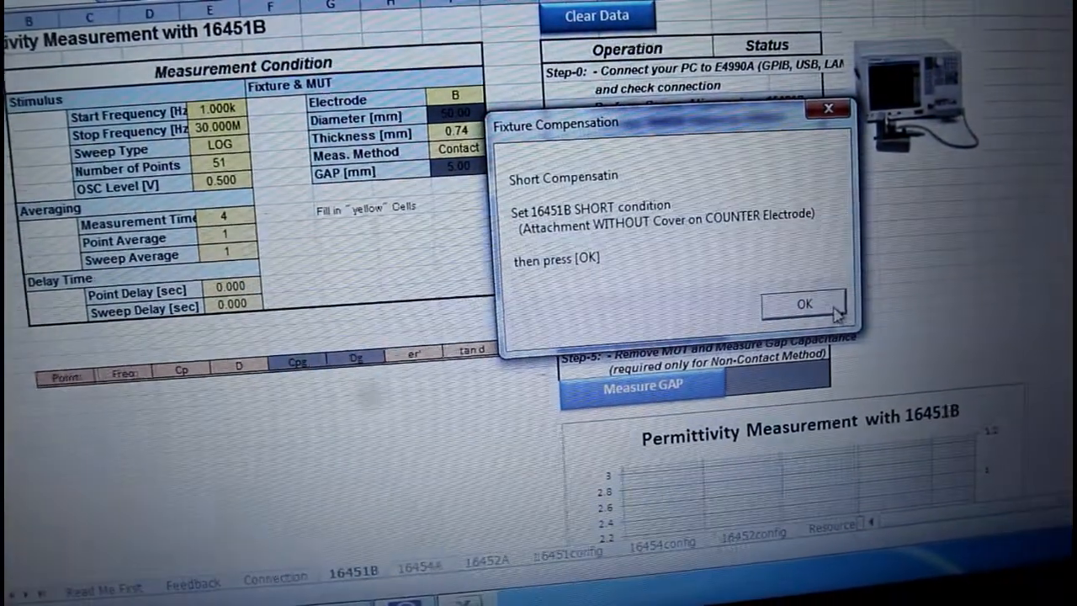
- Confirm the fixture is in SHORT condition so fixture compensation begins measuring
click(780, 333)
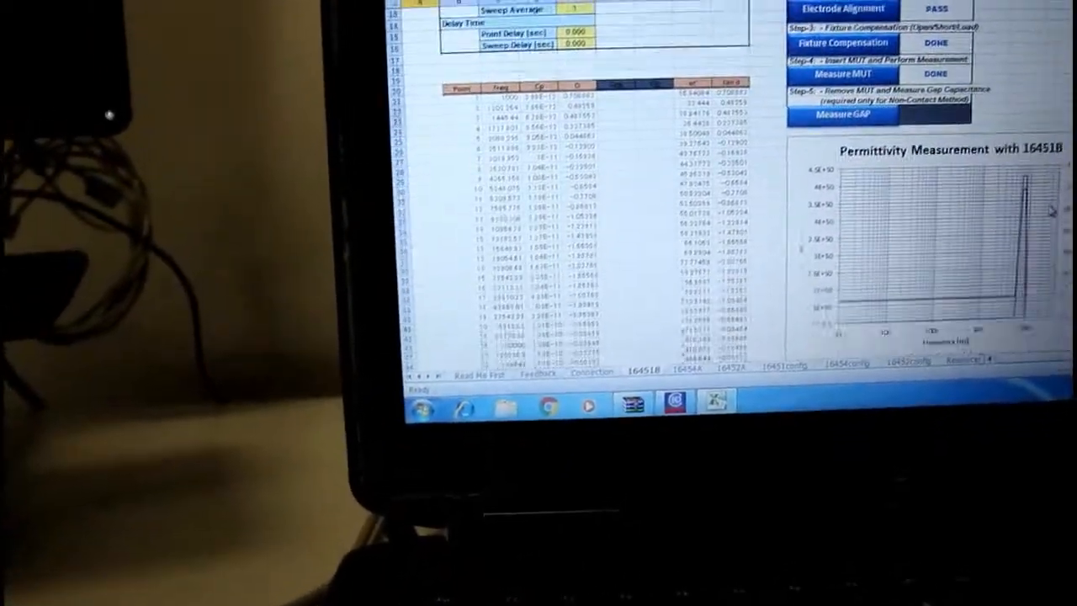
scroll(614, 210, down, 5)
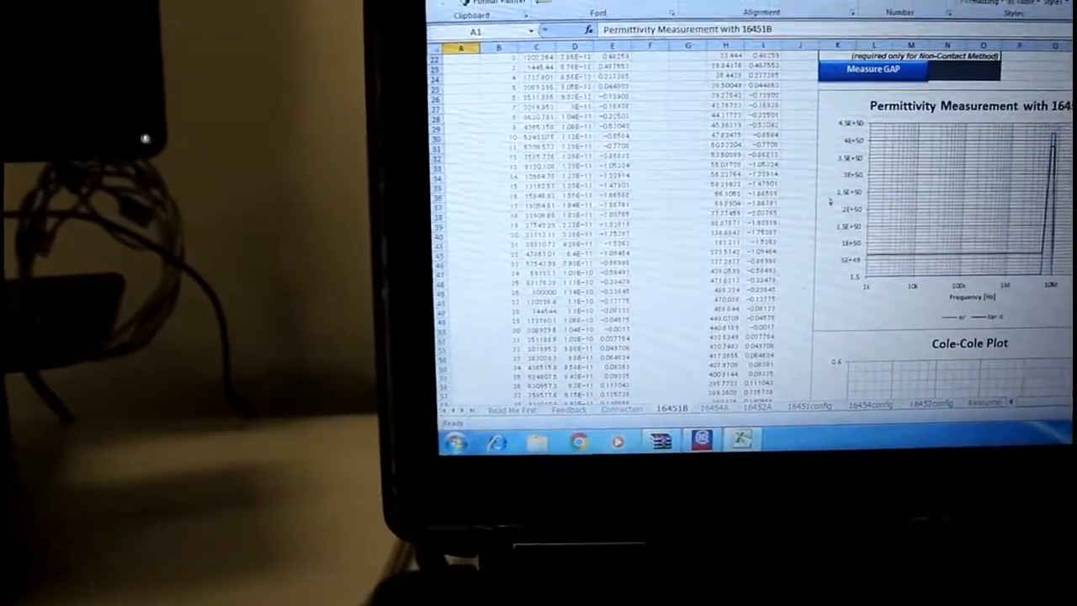